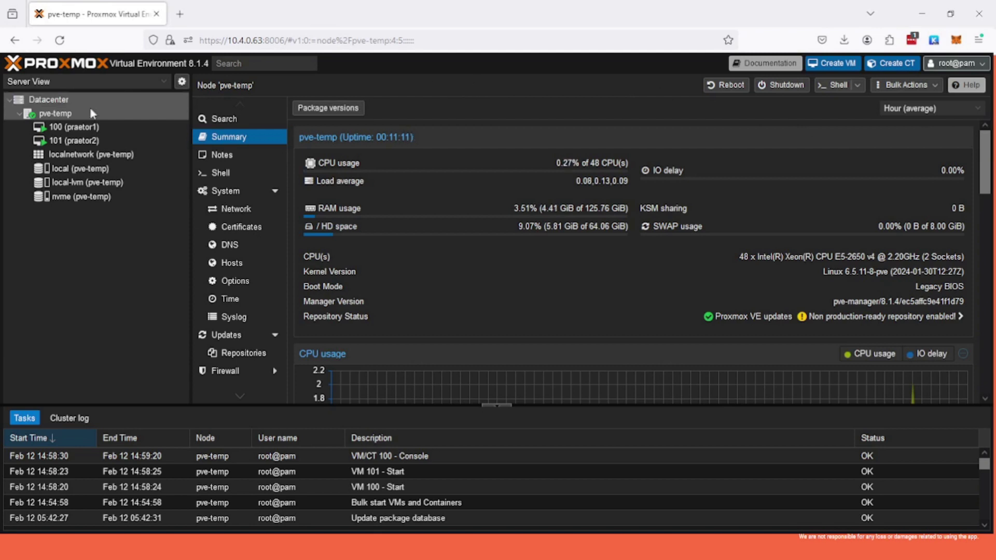
# Open VM 100 (praetor1) summary and review its CPU usage and 100 GiB boot disk.
pyautogui.click(87, 129)
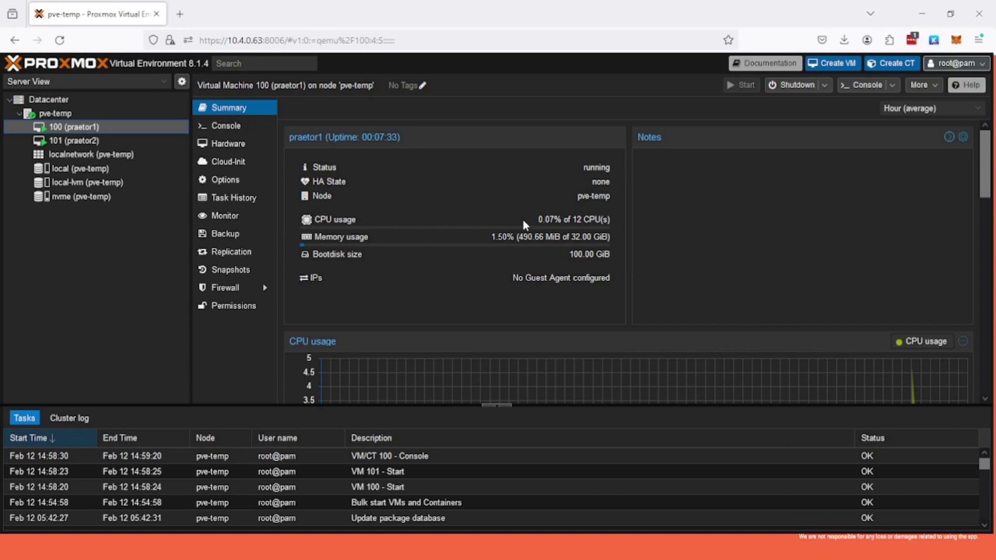
pyautogui.moveTo(594, 220)
pyautogui.mouseDown()
pyautogui.moveTo(564, 220)
pyautogui.moveTo(588, 222)
pyautogui.mouseUp()
pyautogui.moveTo(586, 254); pyautogui.dragTo(570, 254)
pyautogui.click(605, 257)
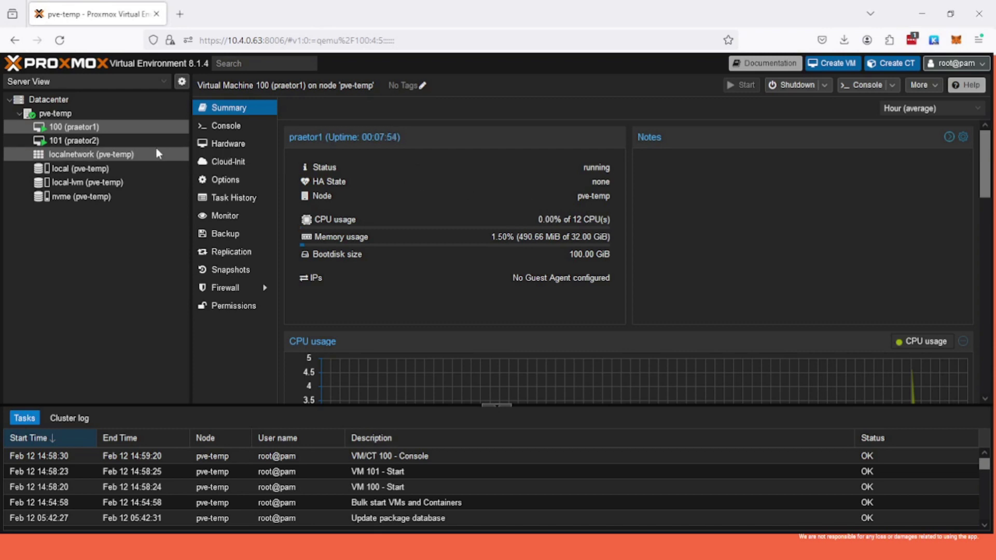
# Bring up the VM 101 (praetor2) summary, then return to VM 100 (praetor1).
pyautogui.click(106, 126)
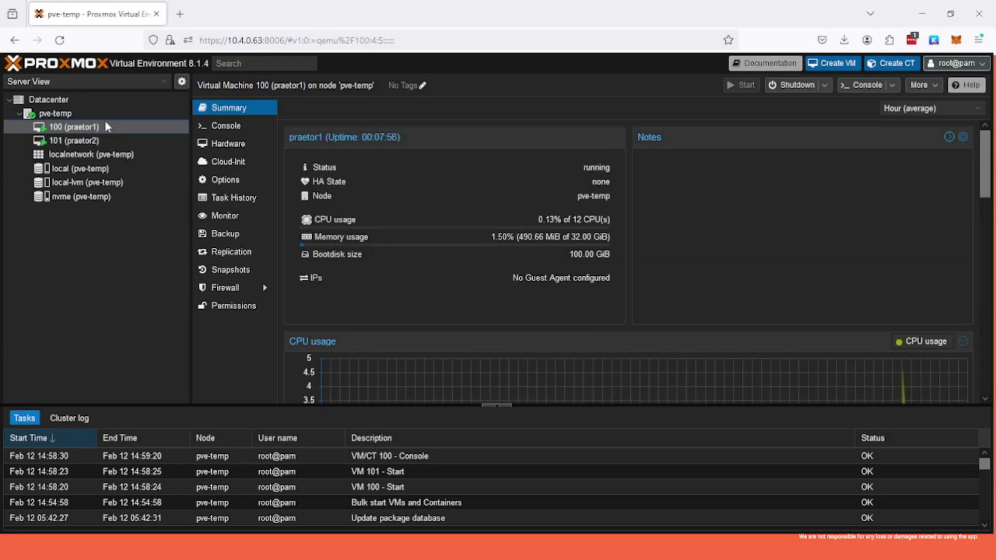
pyautogui.click(107, 144)
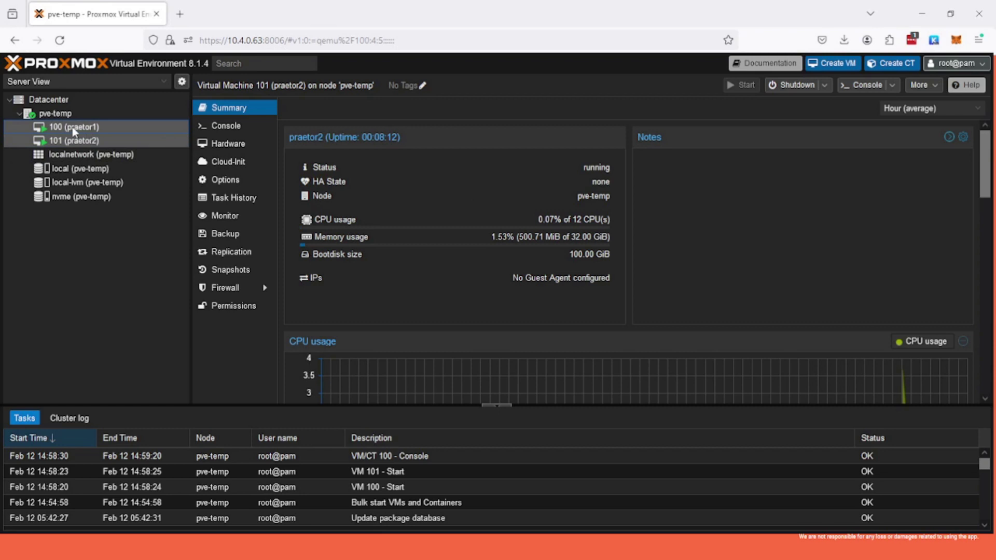
pyautogui.click(72, 129)
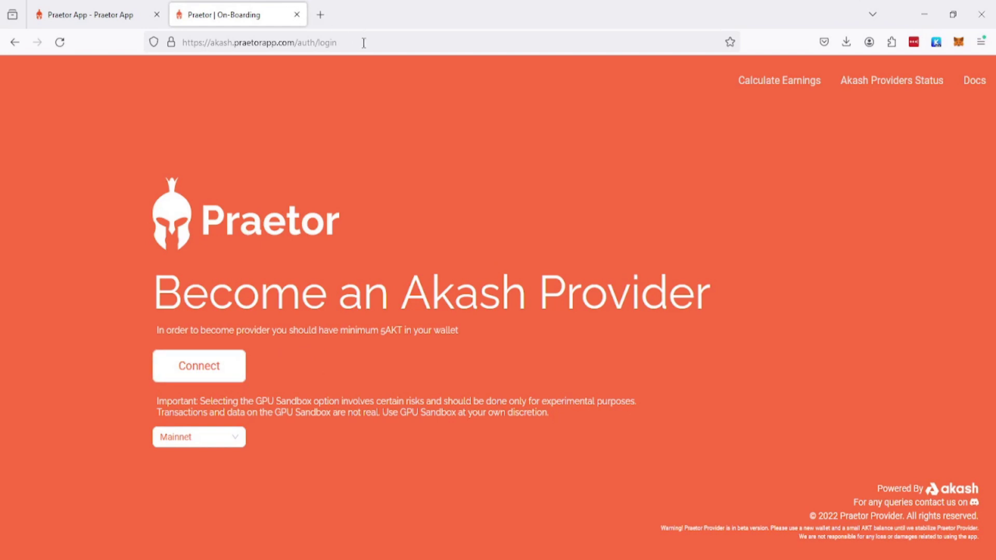
# Reload akash.praetorapp.com without the auth/login path and connect the wallet to Praetor.
pyautogui.moveTo(338, 43); pyautogui.dragTo(234, 43)
pyautogui.click(223, 43)
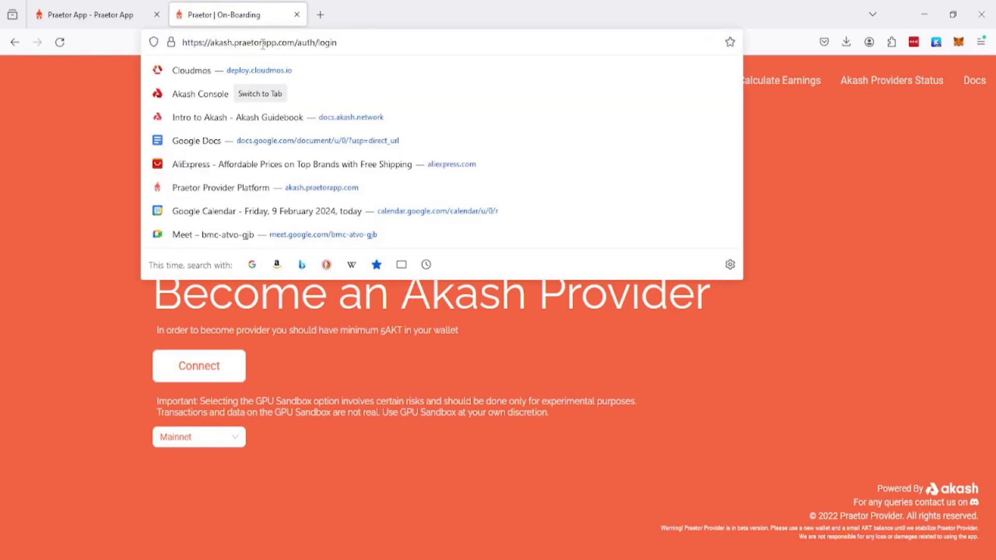
pyautogui.click(88, 194)
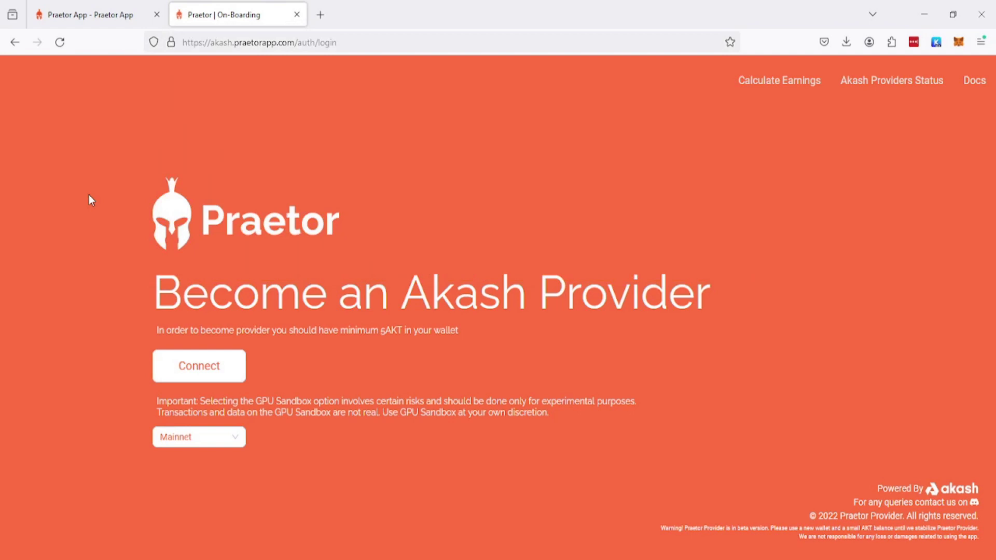
pyautogui.click(306, 44)
pyautogui.moveTo(337, 43); pyautogui.dragTo(299, 44)
pyautogui.press('BackSpace')
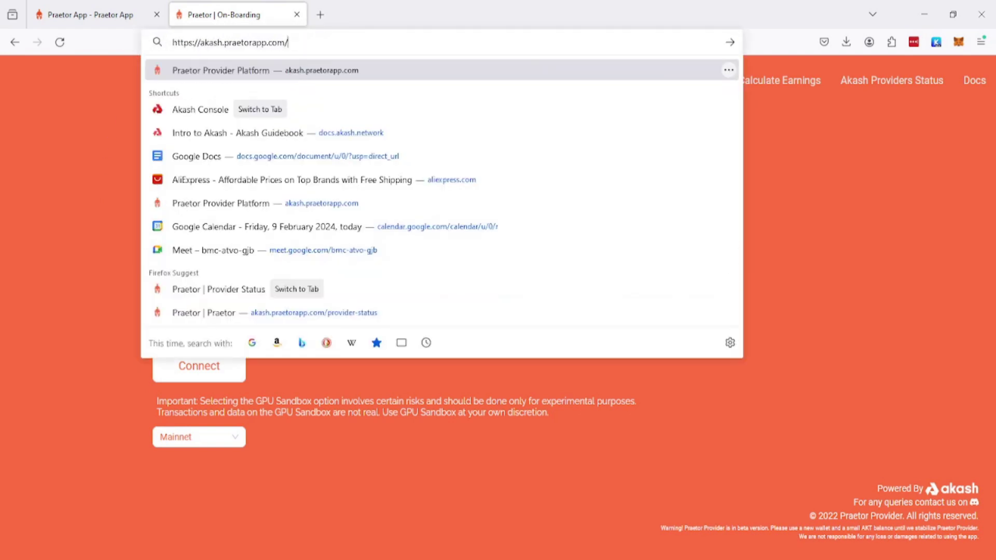
pyautogui.press('Return')
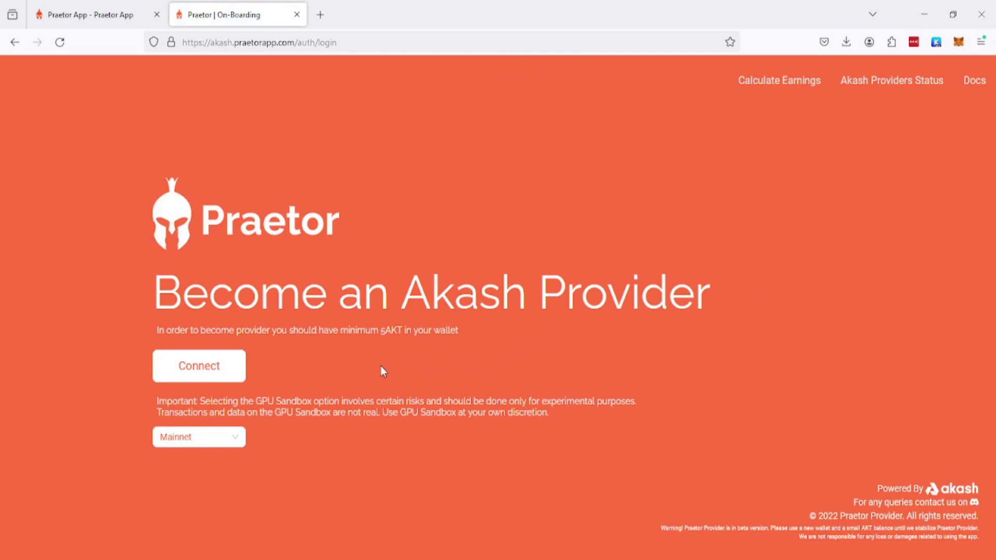
pyautogui.click(229, 372)
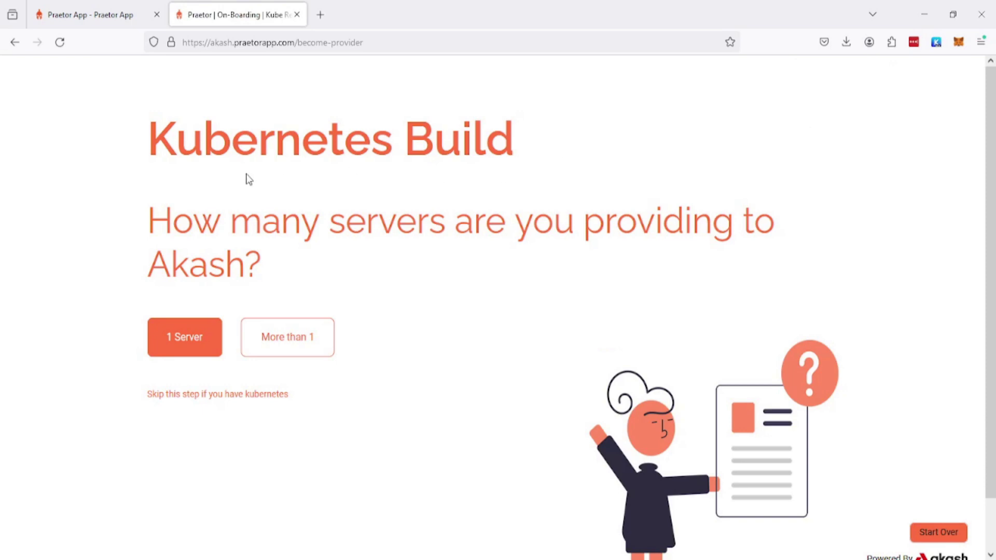
# Point out the Kubernetes Build heading, then choose 1 Server as the count provided to Akash.
pyautogui.moveTo(149, 138); pyautogui.dragTo(508, 143)
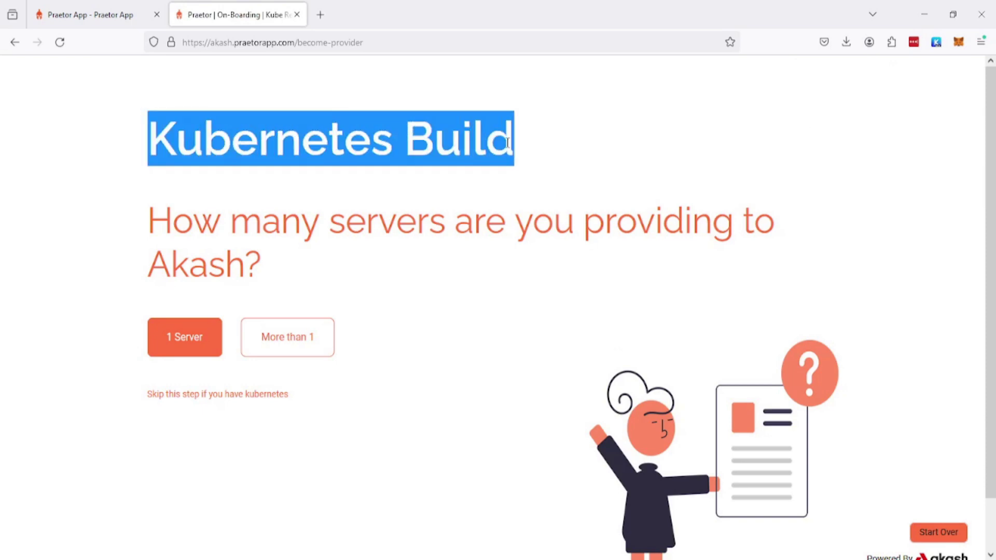
pyautogui.click(591, 201)
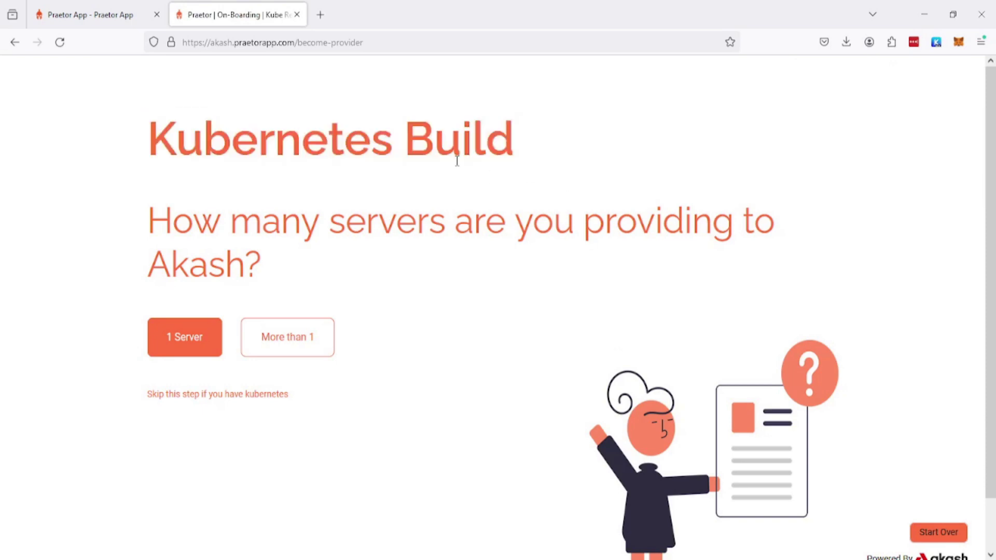
pyautogui.moveTo(149, 137); pyautogui.dragTo(514, 141)
pyautogui.click(220, 147)
pyautogui.moveTo(150, 141); pyautogui.dragTo(392, 144)
pyautogui.click(435, 147)
pyautogui.moveTo(147, 137); pyautogui.dragTo(403, 139)
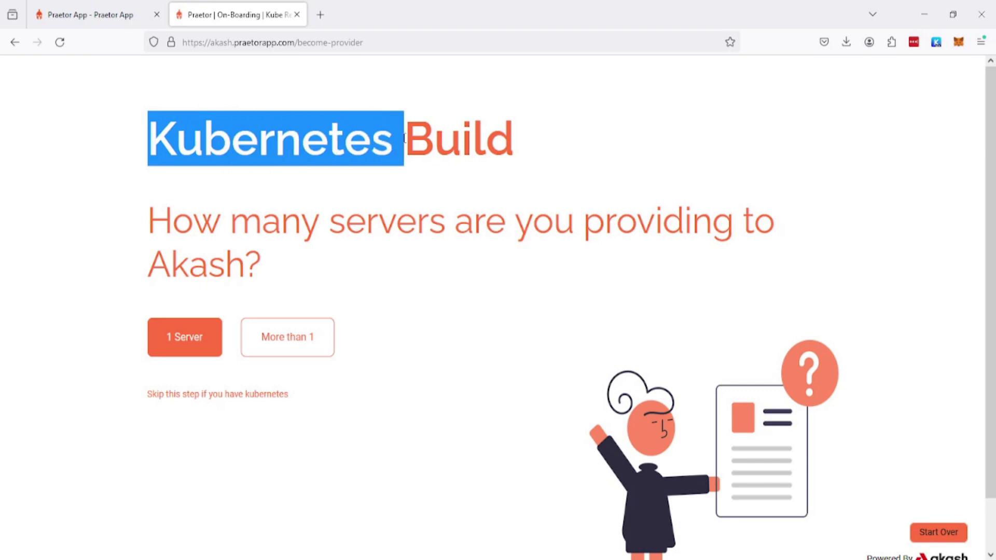
pyautogui.click(471, 144)
pyautogui.moveTo(512, 138); pyautogui.dragTo(368, 145)
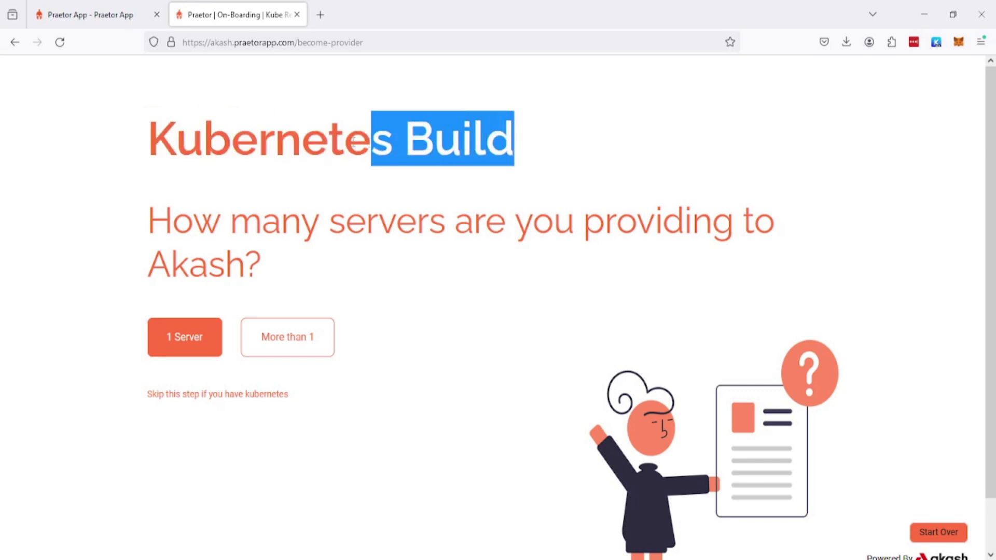
pyautogui.click(300, 149)
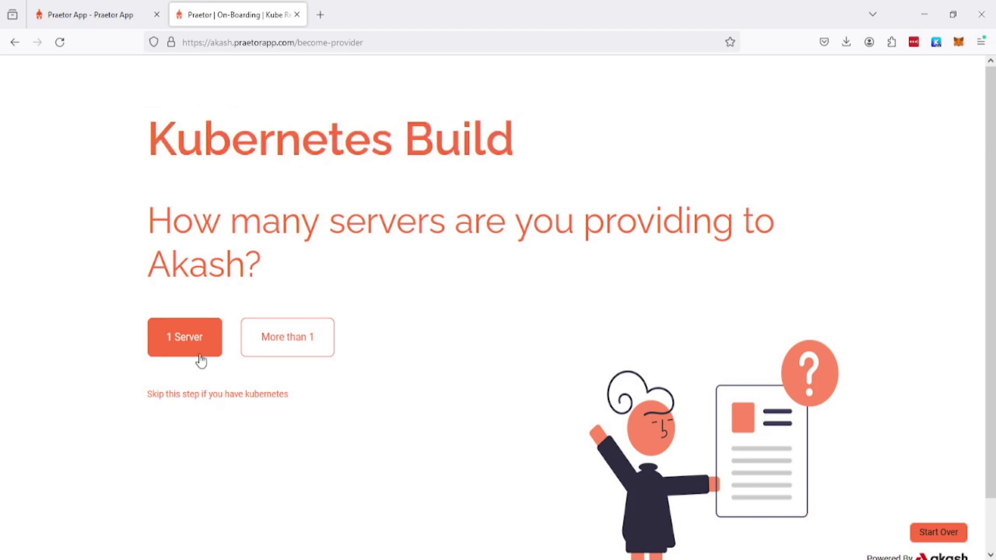
pyautogui.click(173, 350)
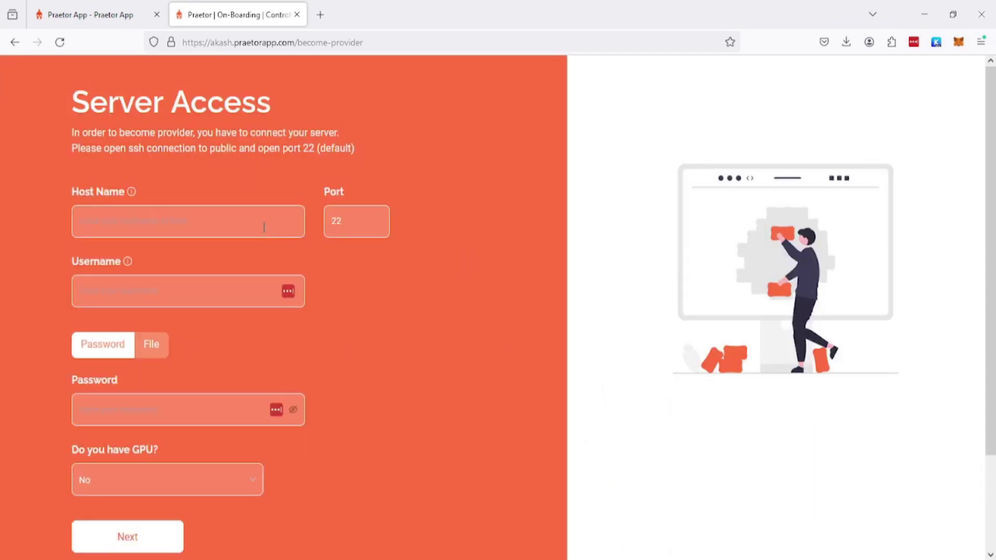
# Enter host euroakash.net, keep port 22, and set username root in Server Access.
pyautogui.click(204, 225)
pyautogui.write('euroakash.net')
pyautogui.press('Tab')
pyautogui.press('Tab')
pyautogui.write('root')
# Switch authentication to the id_rsa key file and move to the passphrase field.
pyautogui.click(151, 349)
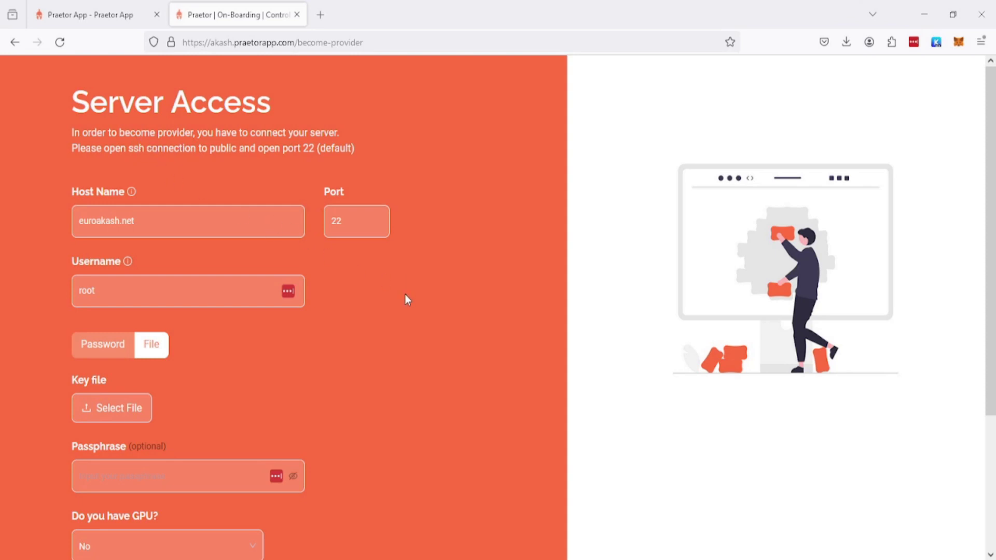
pyautogui.scroll(-4, 428, 319)
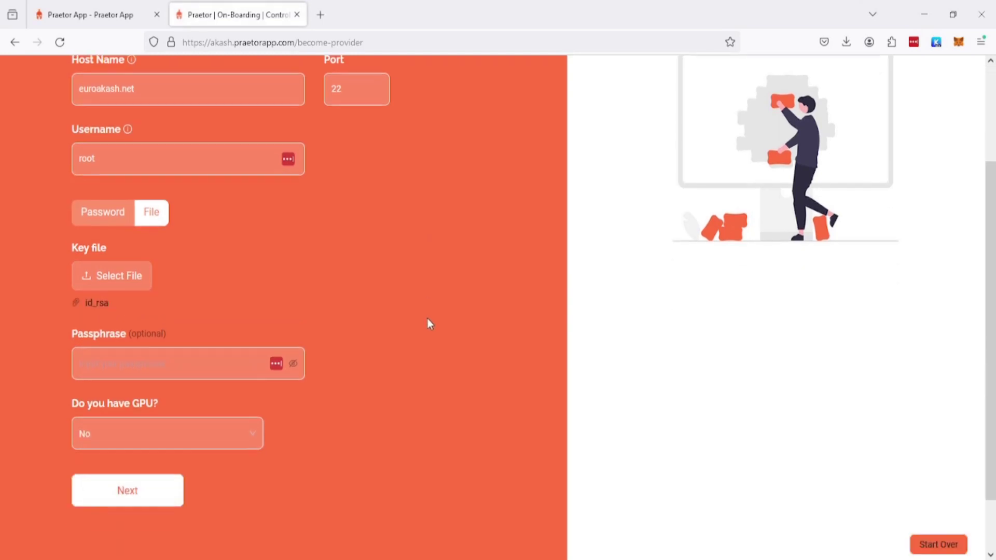
pyautogui.click(202, 301)
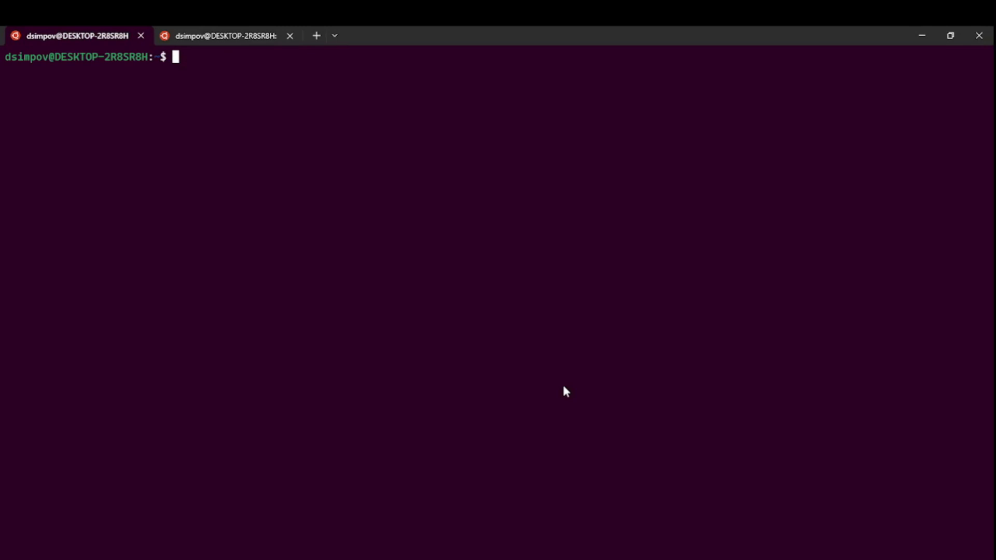
# List the home directory with ls -la, change into ~/.ssh, and list its files.
pyautogui.write('ssh roo')
pyautogui.press('BackSpace')
pyautogui.press('BackSpace')
pyautogui.press('BackSpace')
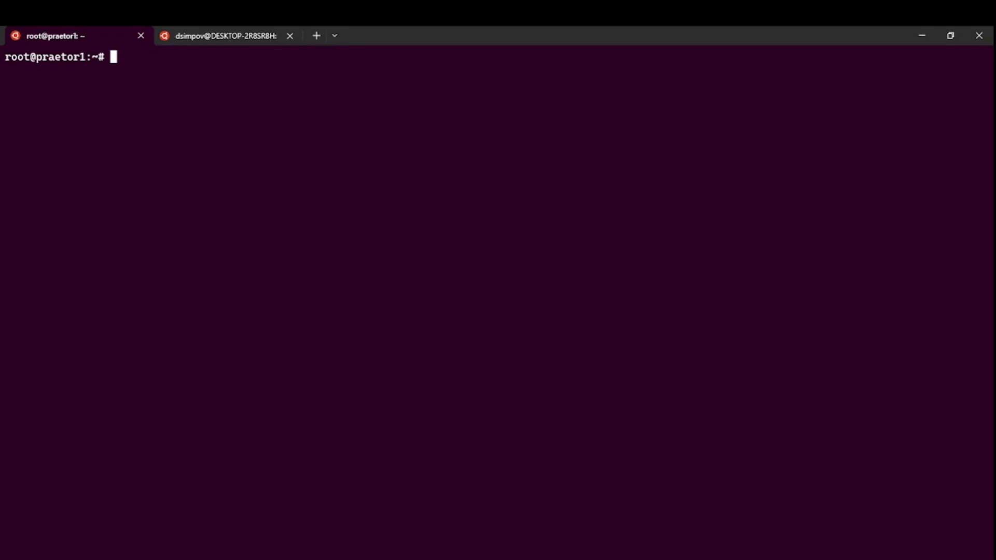
pyautogui.write('ls -la')
pyautogui.press('Return')
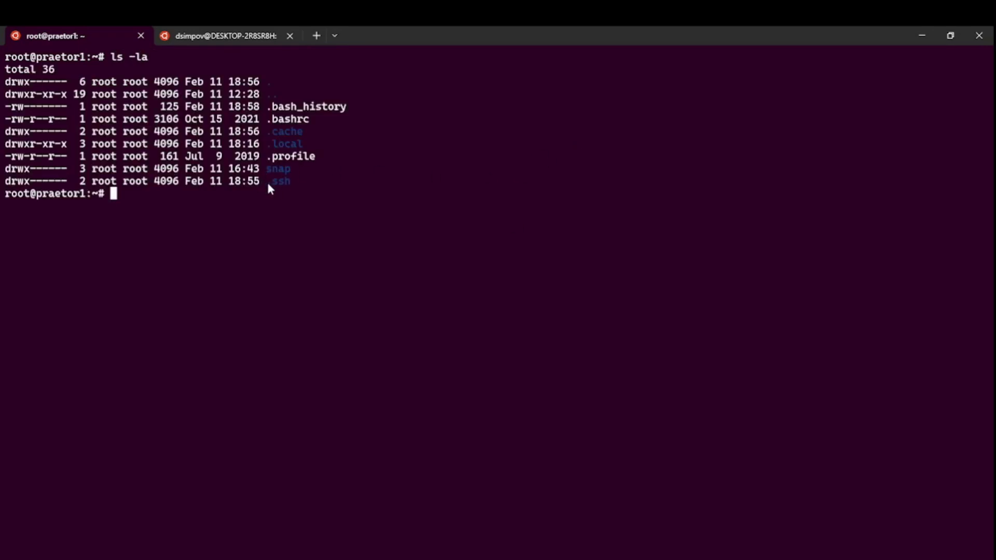
pyautogui.moveTo(267, 181); pyautogui.dragTo(295, 185)
pyautogui.click(420, 195)
pyautogui.write('cd ')
pyautogui.write('.')
pyautogui.write('shh')
pyautogui.press('BackSpace')
pyautogui.press('BackSpace')
pyautogui.write('sh')
pyautogui.press('Return')
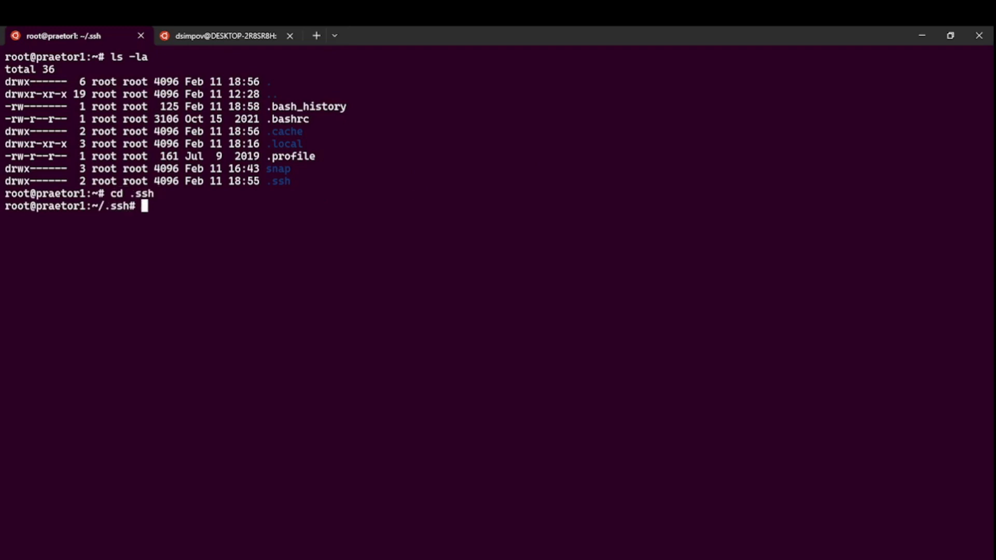
pyautogui.write('ls')
pyautogui.press('Return')
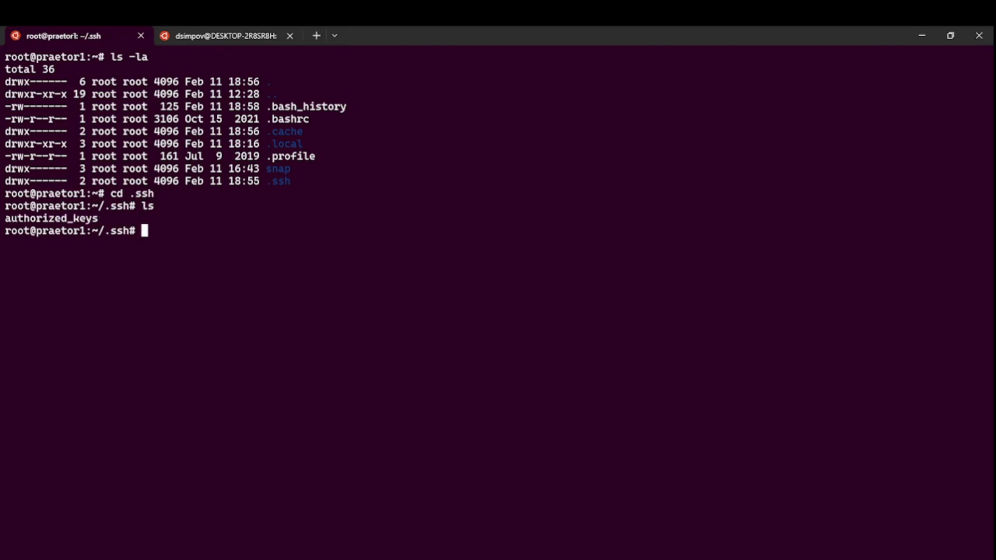
# Open authorized_keys in nano, paste the second ssh-rsa key on line 2, and save.
pyautogui.write('nano a')
pyautogui.press('Tab')
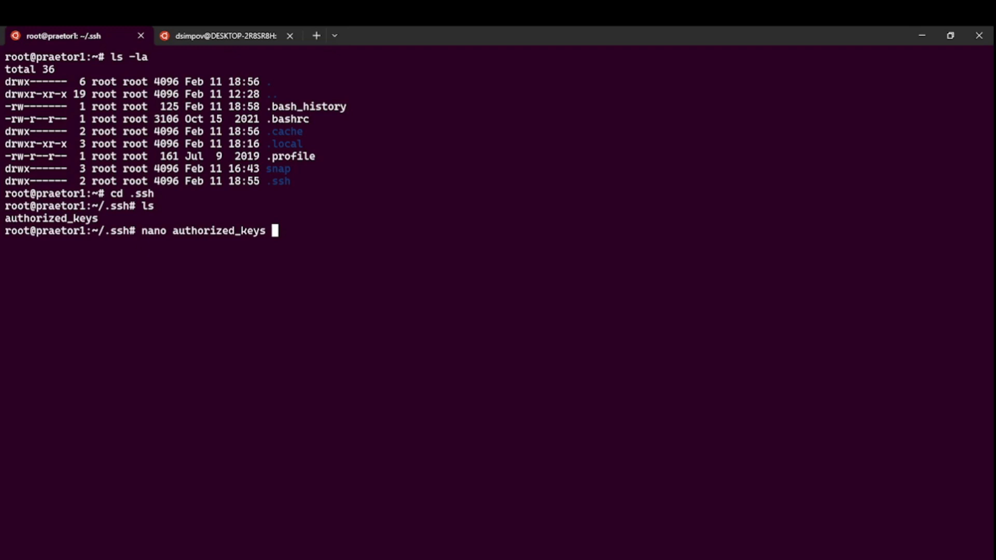
pyautogui.press('Return')
pyautogui.click(8, 81)
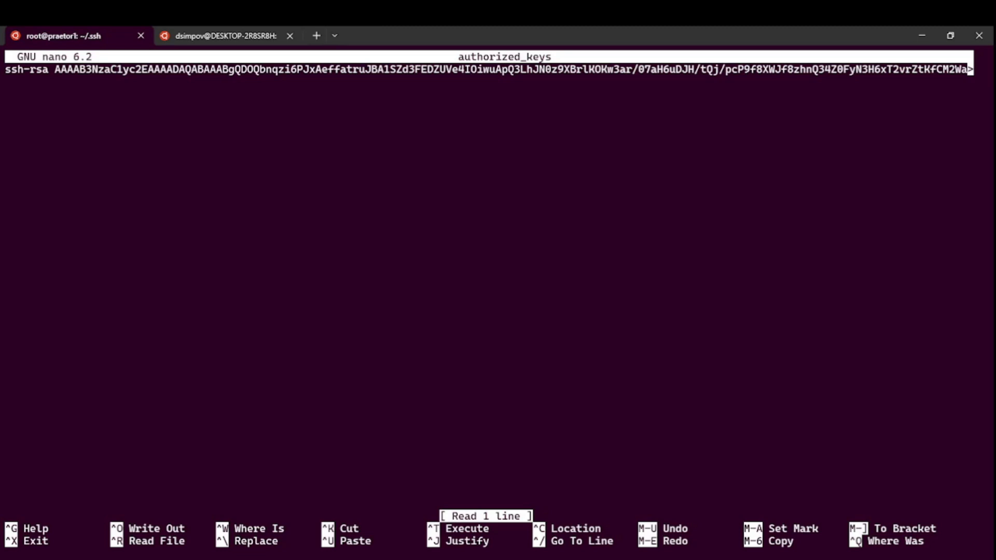
pyautogui.rightClick(172, 167)
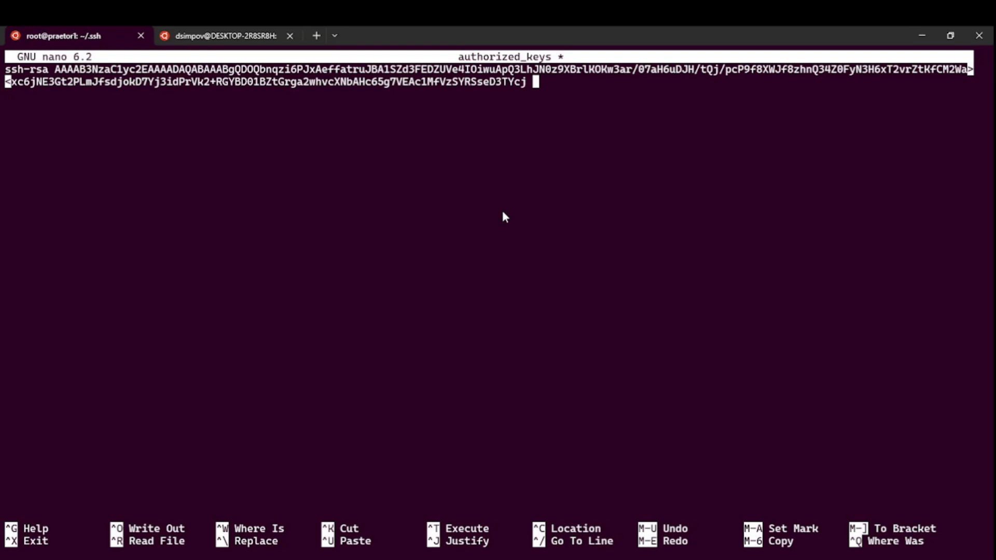
pyautogui.write('praetor')
pyautogui.press('Return')
pyautogui.hotkey('ctrl', 'v')
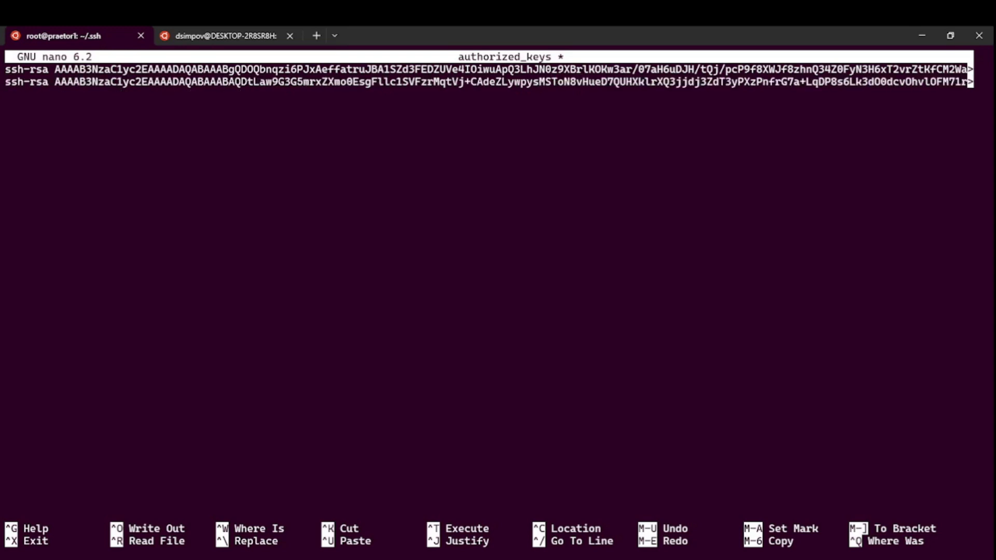
pyautogui.hotkey('ctrl', 'x')
pyautogui.press('y')
pyautogui.press('Return')
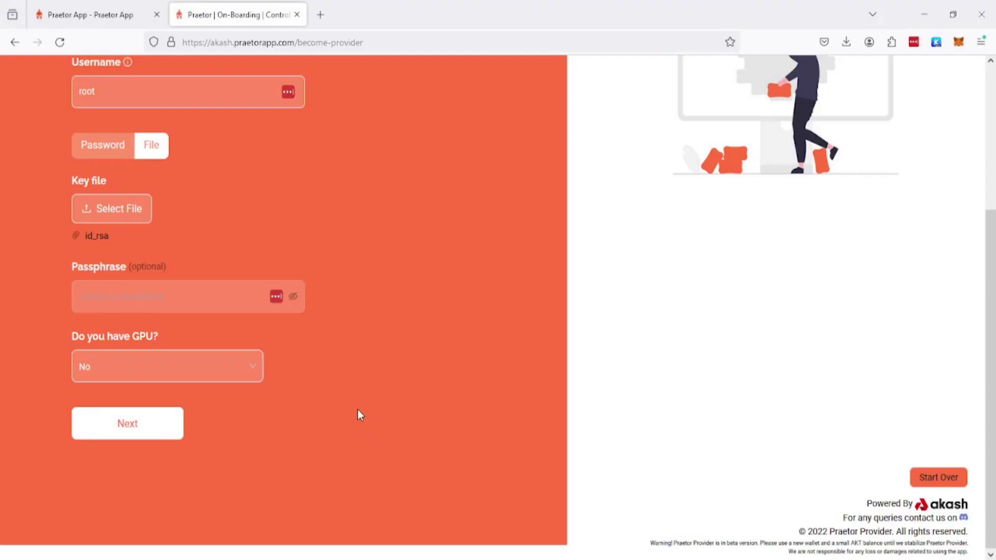
# Submit the control machine details and point out the Praetor wallet import description.
pyautogui.click(121, 429)
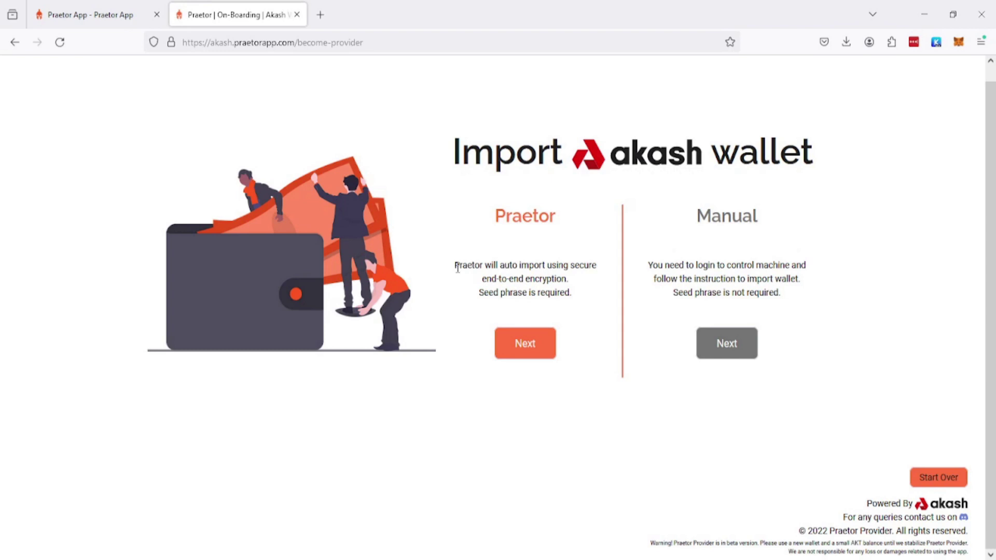
pyautogui.moveTo(456, 265); pyautogui.dragTo(581, 300)
# Compare the Praetor and Manual wallet import descriptions.
pyautogui.click(581, 301)
pyautogui.moveTo(455, 265); pyautogui.dragTo(576, 300)
pyautogui.click(592, 306)
pyautogui.moveTo(650, 265); pyautogui.dragTo(796, 296)
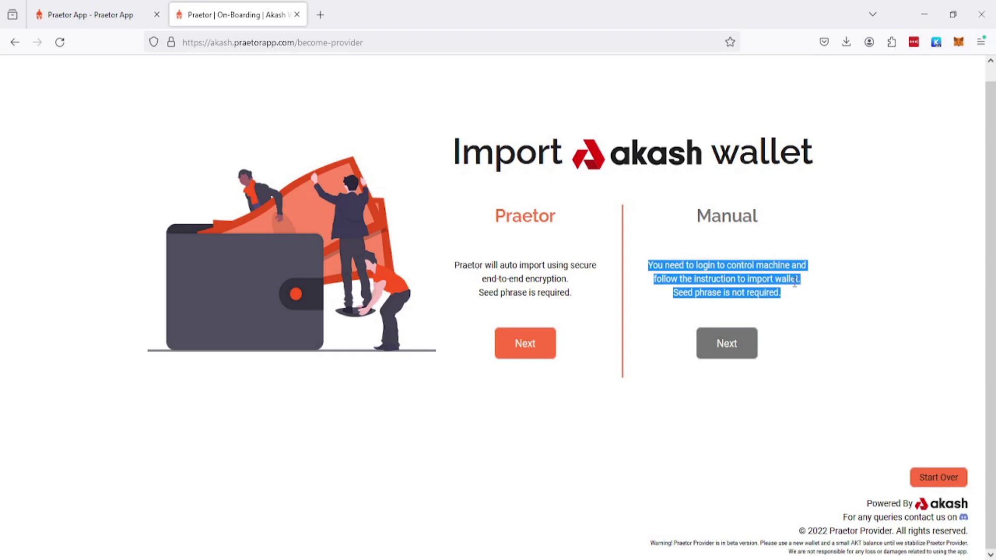
pyautogui.click(780, 292)
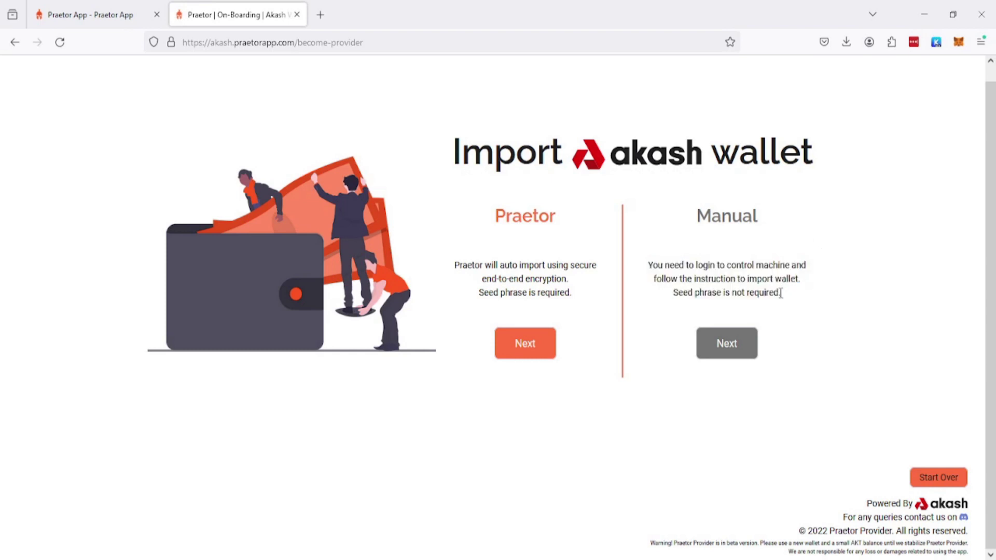
pyautogui.moveTo(780, 292)
pyautogui.mouseDown()
pyautogui.moveTo(654, 261)
pyautogui.moveTo(791, 305)
pyautogui.mouseUp()
pyautogui.click(655, 260)
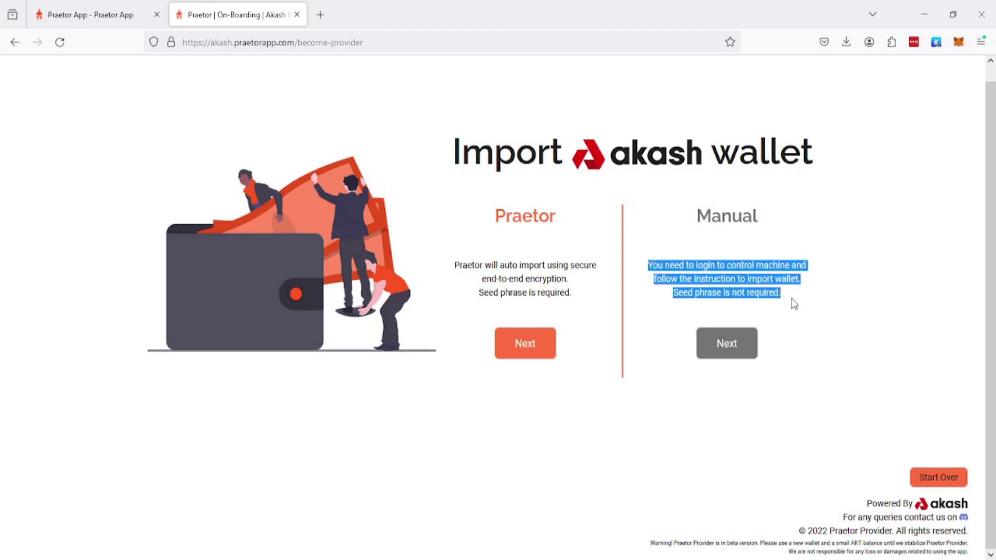
# Choose Praetor's automatic wallet import and begin entering the seed phrase.
pyautogui.click(794, 304)
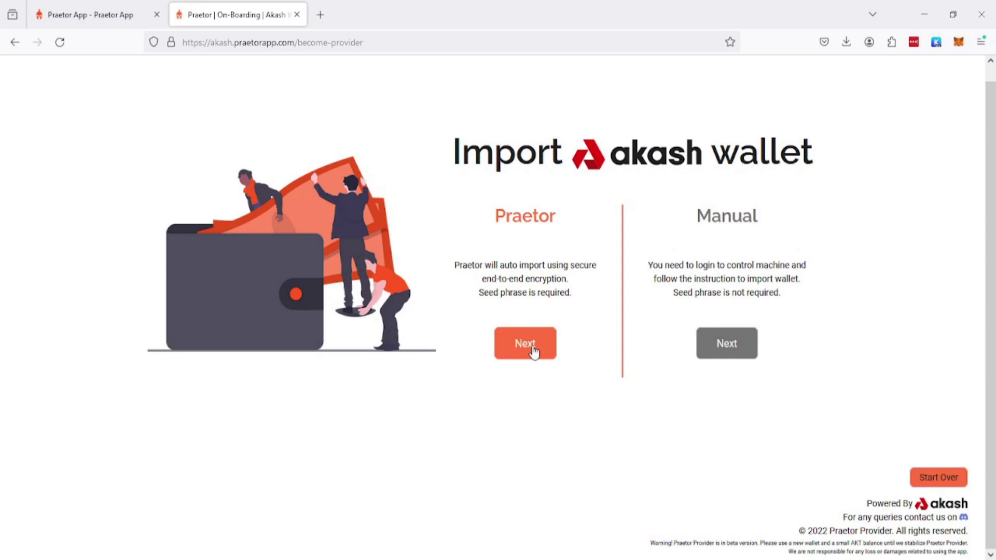
pyautogui.click(534, 352)
pyautogui.click(632, 276)
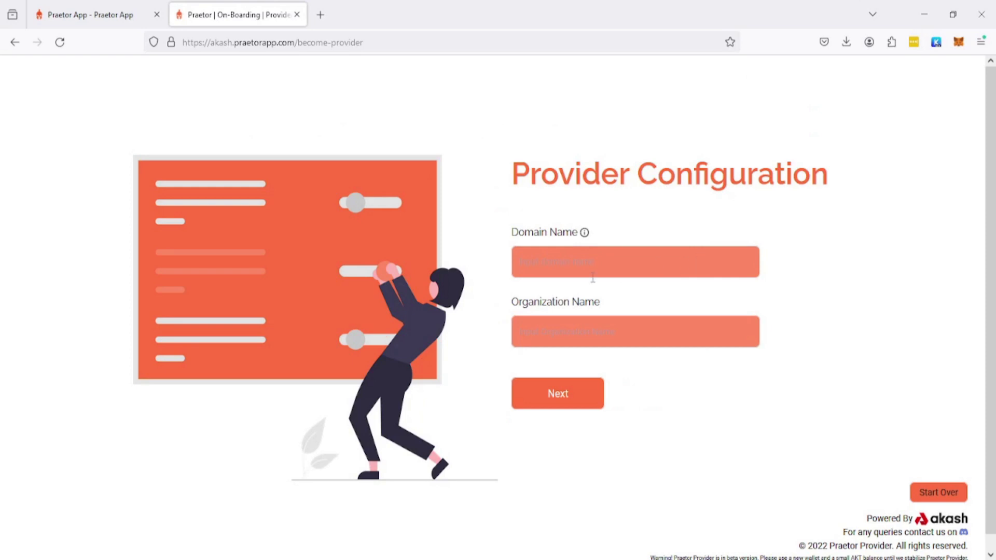
# Enter domain euroakash.net and organization europlots, then accept pricing of CPU 1.6 and memory 0.8.
pyautogui.click(571, 269)
pyautogui.write('euroakash.net')
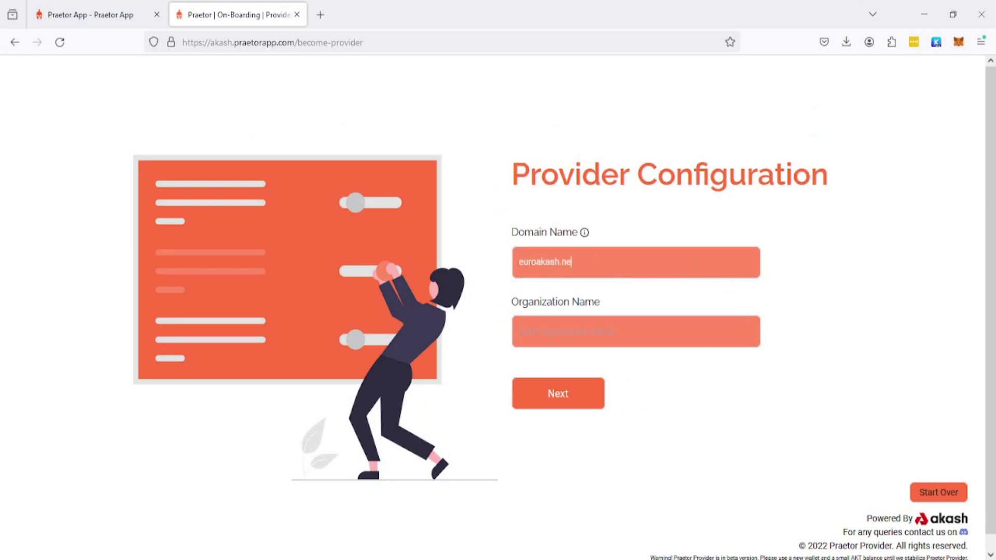
pyautogui.click(571, 332)
pyautogui.write('europlots')
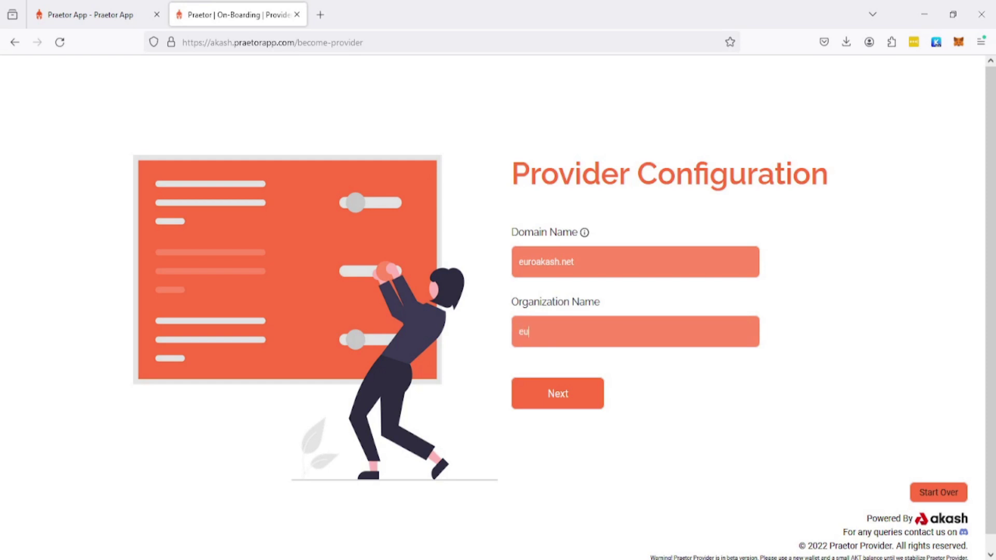
pyautogui.click(581, 394)
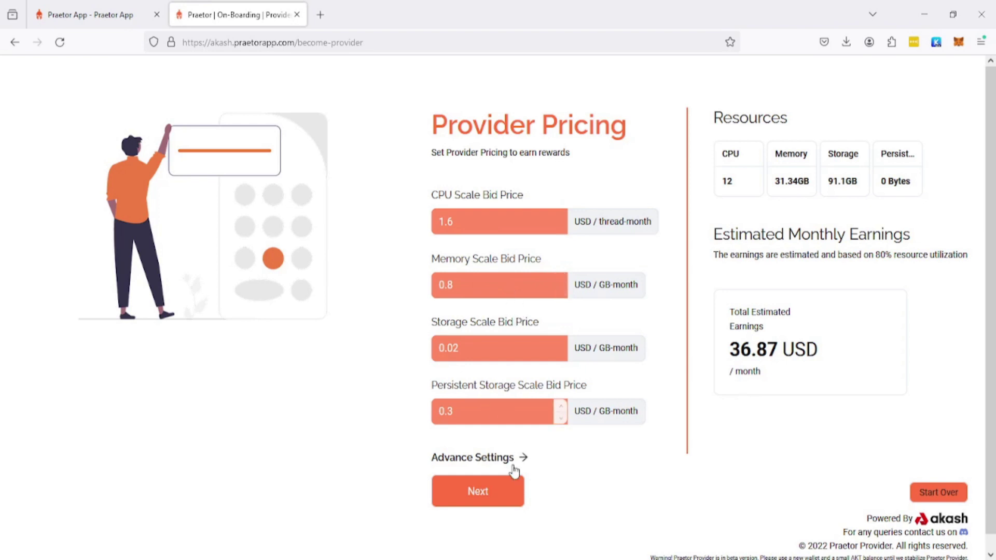
pyautogui.click(483, 491)
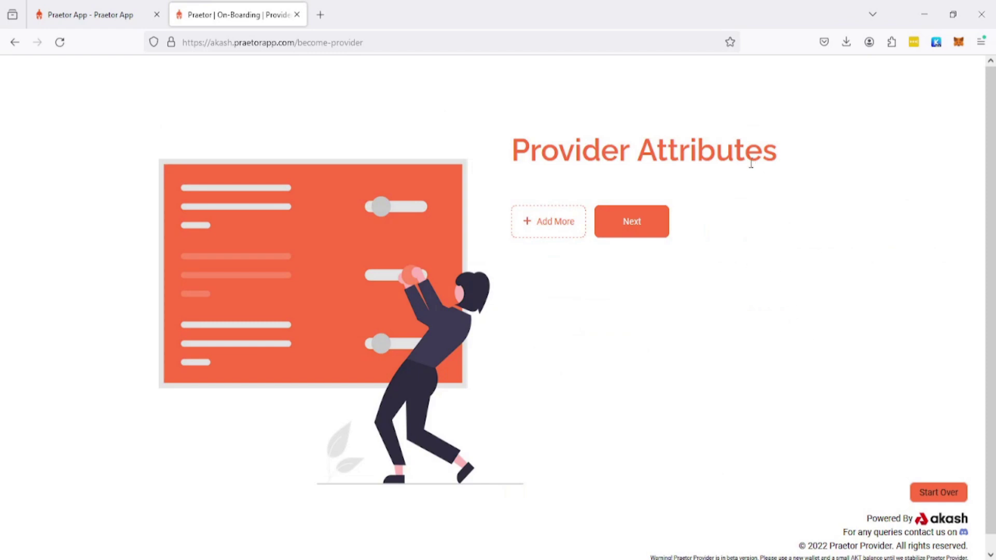
# Launch the provider setup with no extra attributes and continue past the congratulations screen.
pyautogui.click(634, 221)
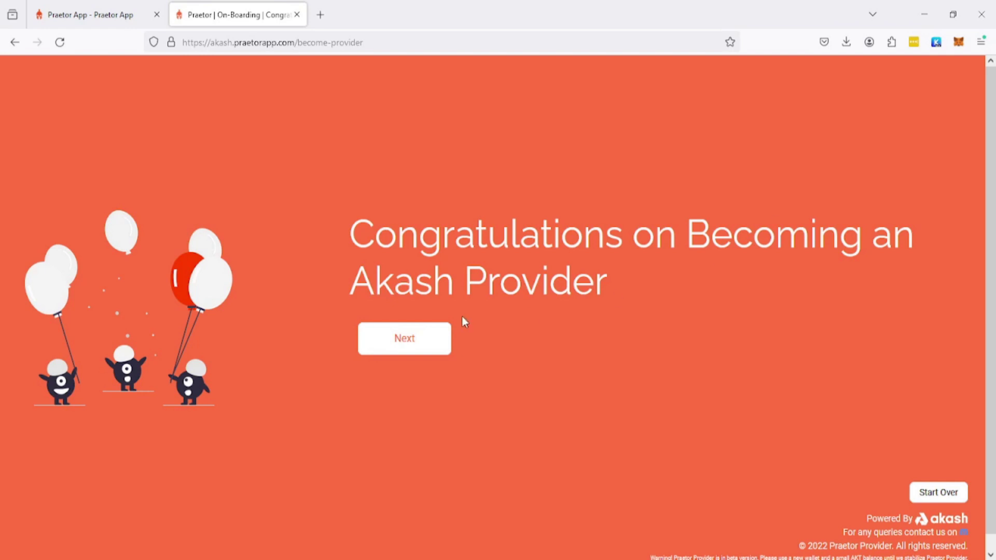
pyautogui.click(428, 341)
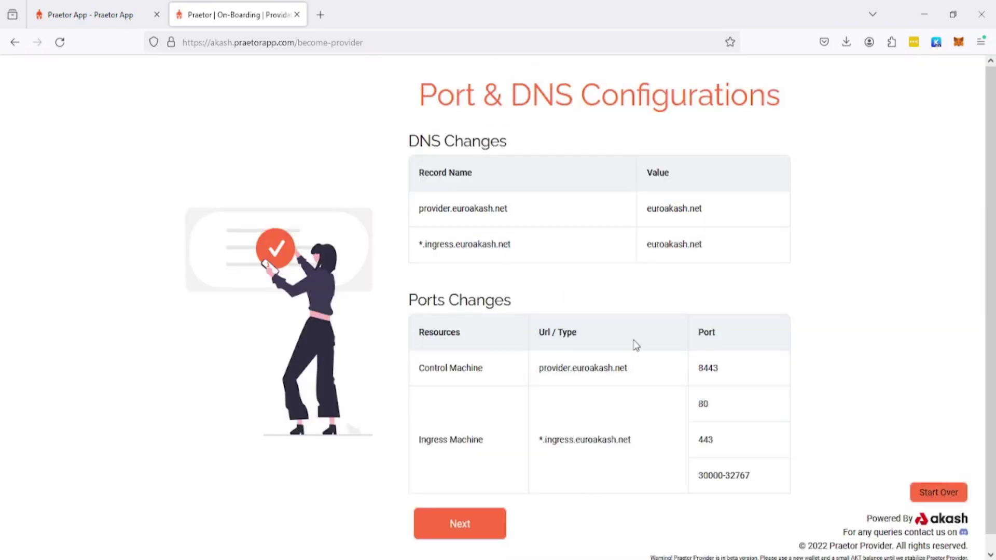
# Continue past Port & DNS Configurations and skip the Akash Audit to open the provider.euroakash.net dashboard.
pyautogui.click(473, 525)
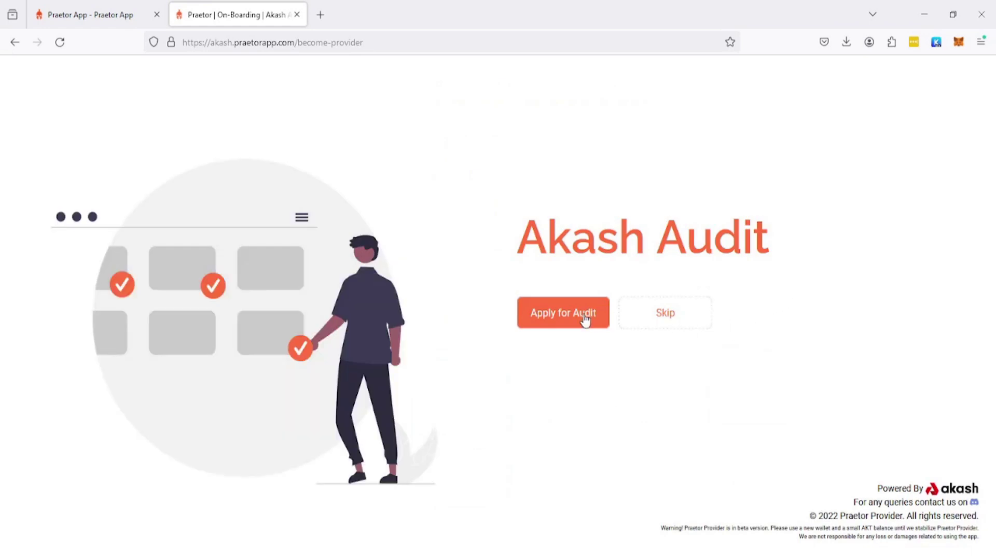
pyautogui.moveTo(528, 237); pyautogui.dragTo(768, 241)
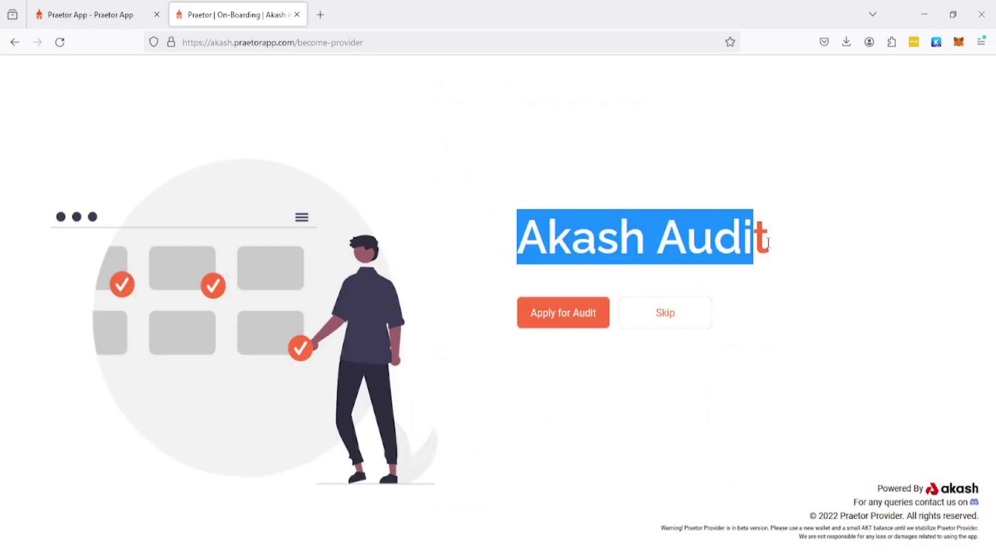
pyautogui.click(768, 242)
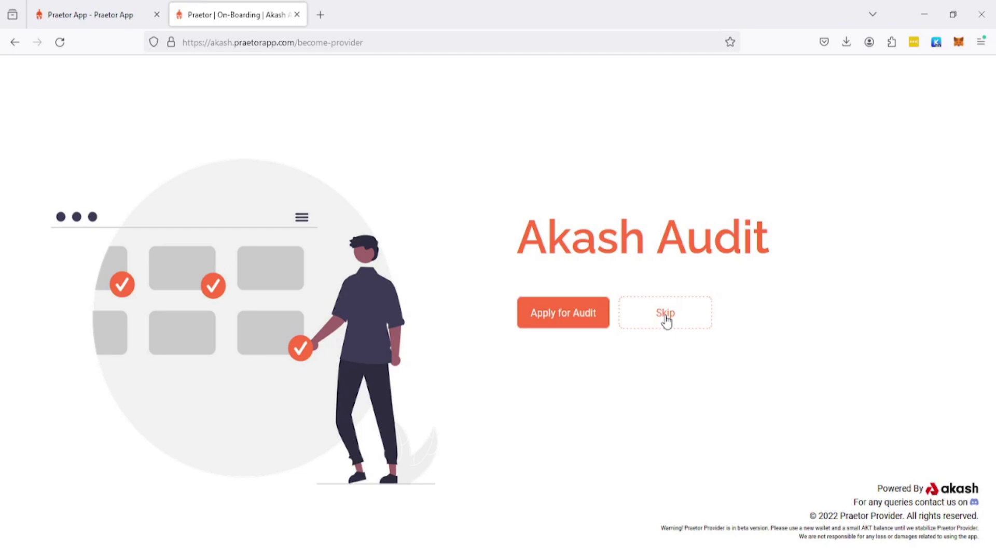
pyautogui.click(665, 315)
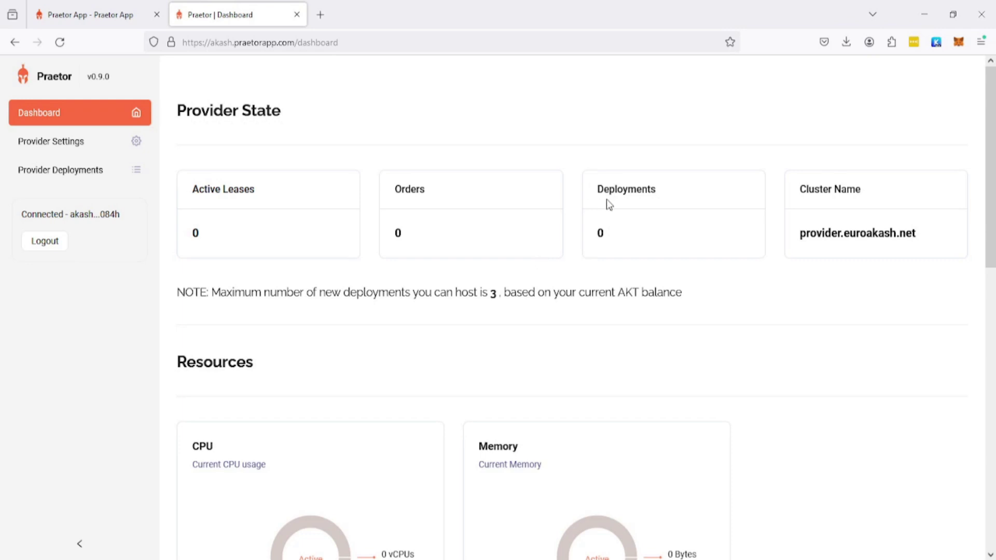
pyautogui.doubleClick(389, 234)
pyautogui.click(267, 229)
pyautogui.doubleClick(397, 235)
pyautogui.click(634, 238)
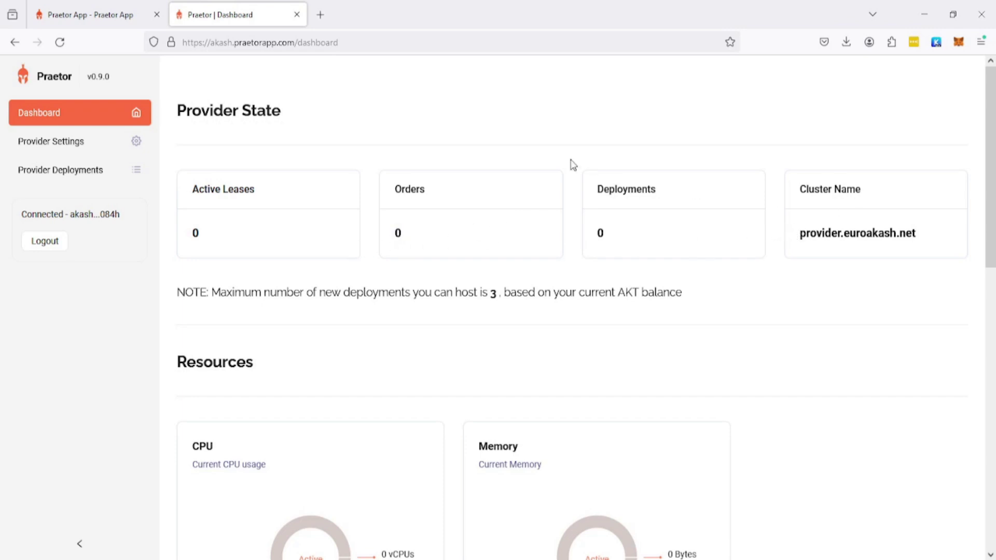